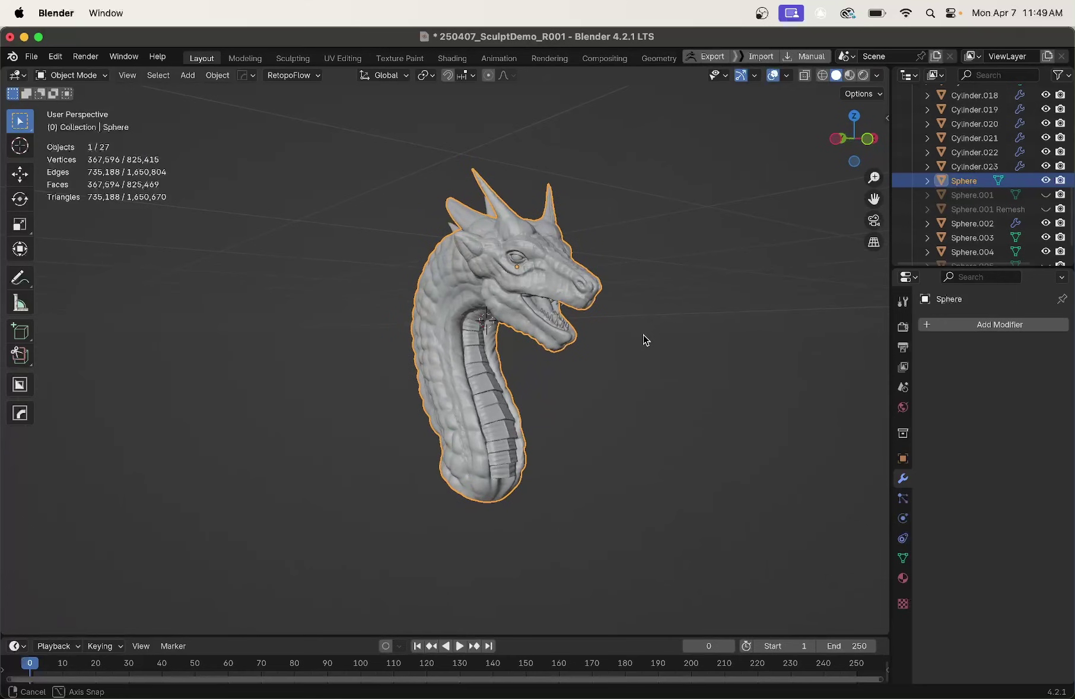
# Inspect the dense dragon sculpt mesh in Edit Mode, then return to Object Mode
pyautogui.moveTo(643, 338)
pyautogui.mouseDown(button='middle')
pyautogui.moveTo(639, 350)
pyautogui.moveTo(478, 350)
pyautogui.moveTo(534, 370)
pyautogui.moveTo(554, 360)
pyautogui.moveTo(544, 362)
pyautogui.mouseUp(button='middle')
pyautogui.press('Tab')
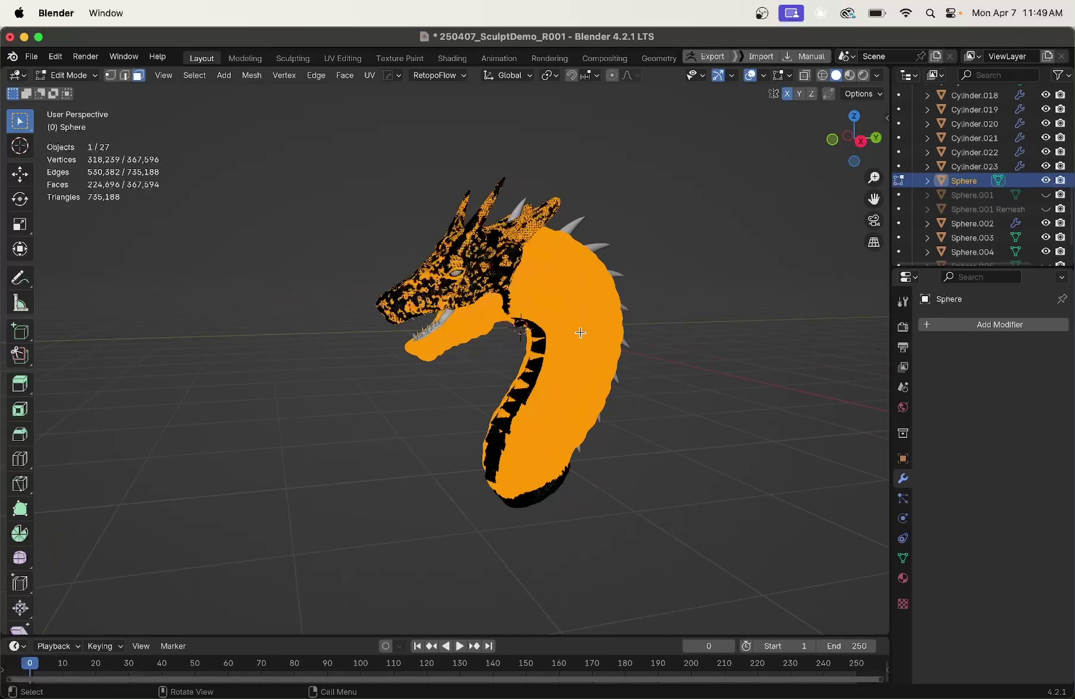
pyautogui.scroll(4, 451, 400)
pyautogui.click(494, 440)
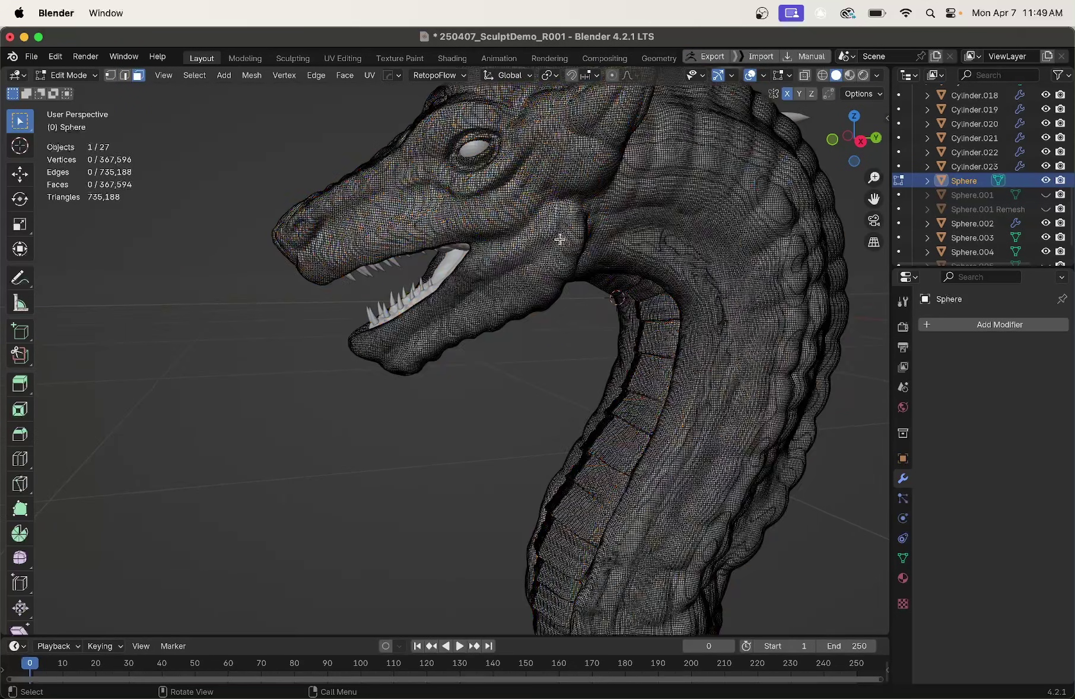
pyautogui.moveTo(561, 238)
pyautogui.mouseDown(button='middle')
pyautogui.moveTo(615, 237)
pyautogui.moveTo(566, 243)
pyautogui.mouseUp(button='middle')
pyautogui.press('Tab')
pyautogui.scroll(-1, 622, 305)
pyautogui.scroll(-4, 620, 321)
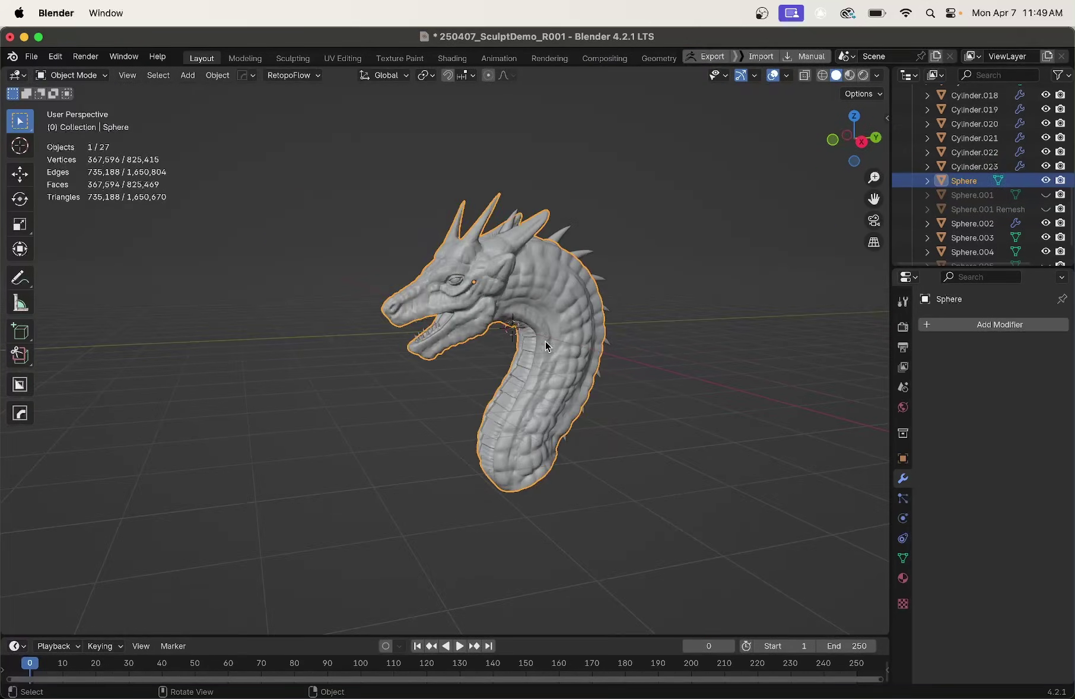
pyautogui.keyDown('shift'); pyautogui.moveTo(539, 340); pyautogui.dragTo(621, 322, button='middle'); pyautogui.keyUp('shift')
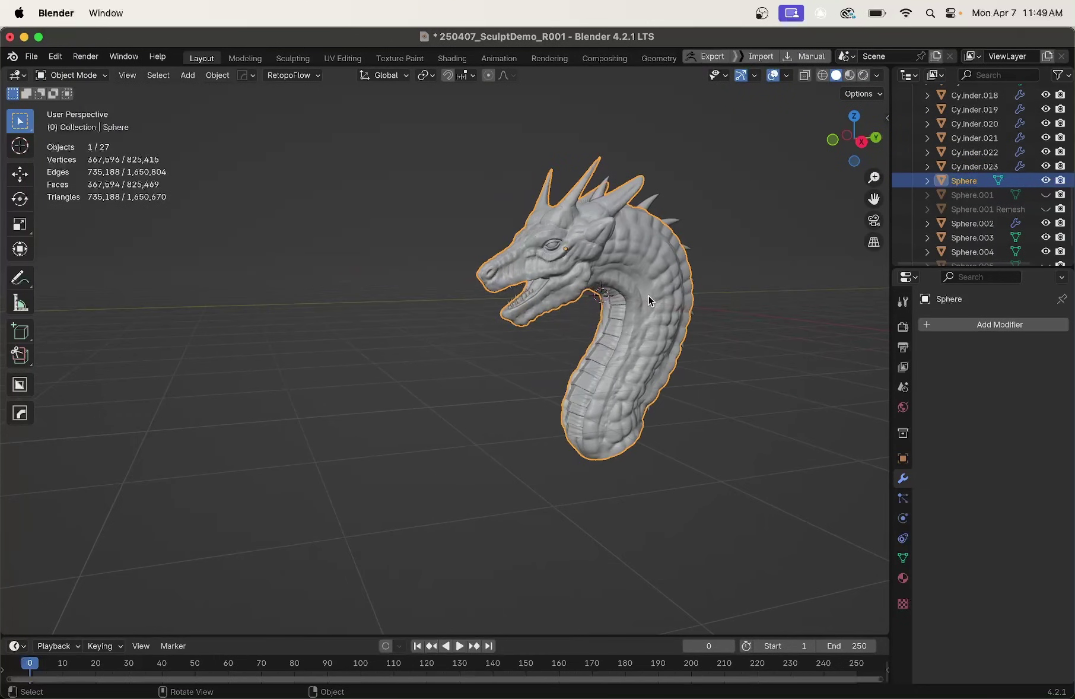
# Duplicate the dragon and place the copy beside the original along the Y axis
pyautogui.hotkey('shift', 'd')
pyautogui.press('y')
pyautogui.click(383, 325)
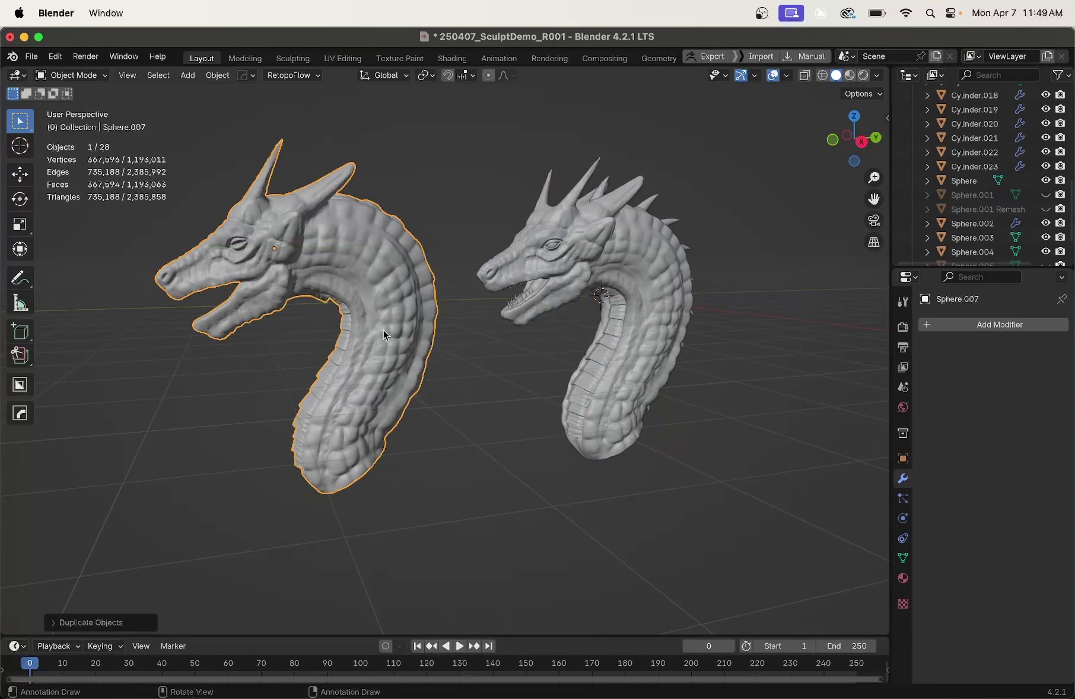
pyautogui.moveTo(421, 334); pyautogui.dragTo(522, 324, button='middle')
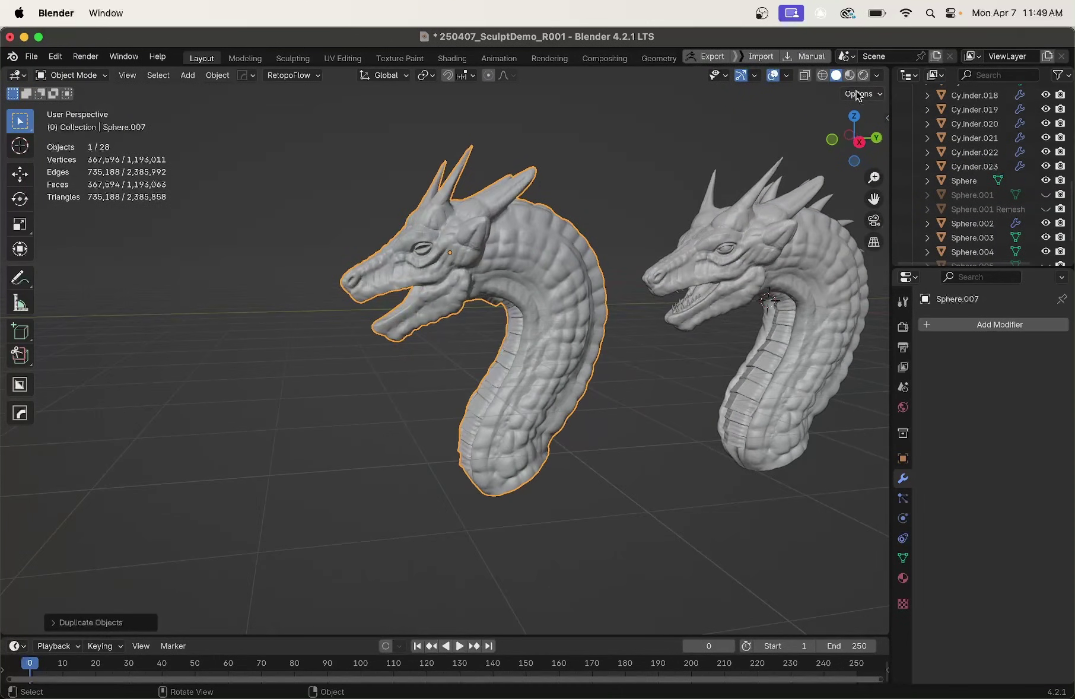
# Remesh the copy with QRemeshify using X symmetry, reducing it to 14,848 vertices
pyautogui.press('n')
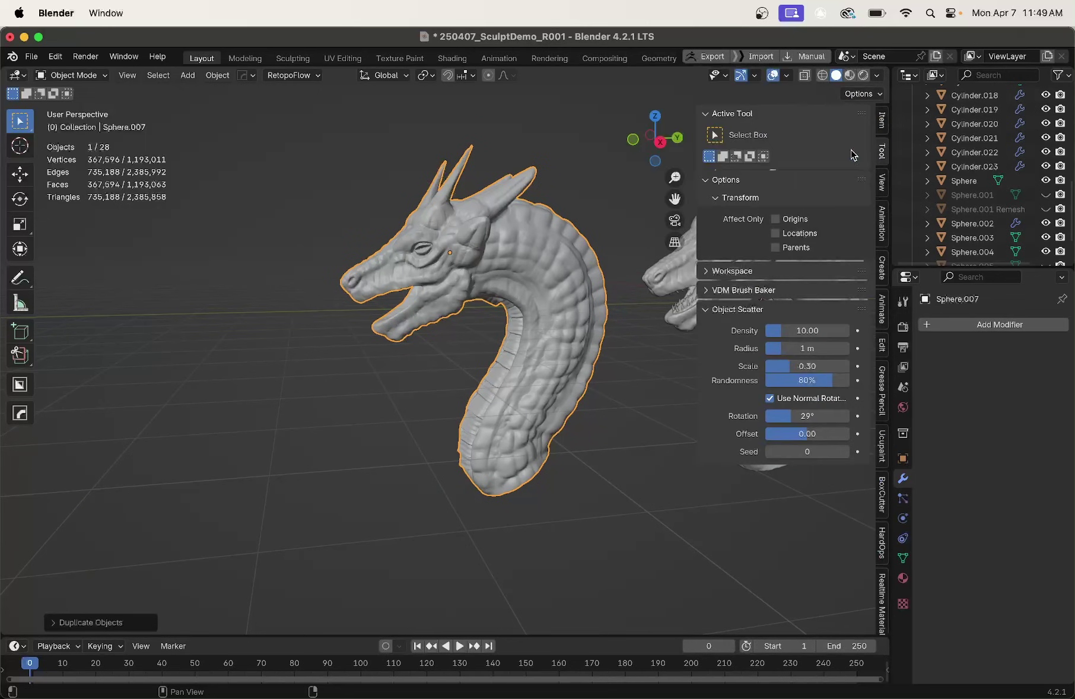
pyautogui.click(883, 125)
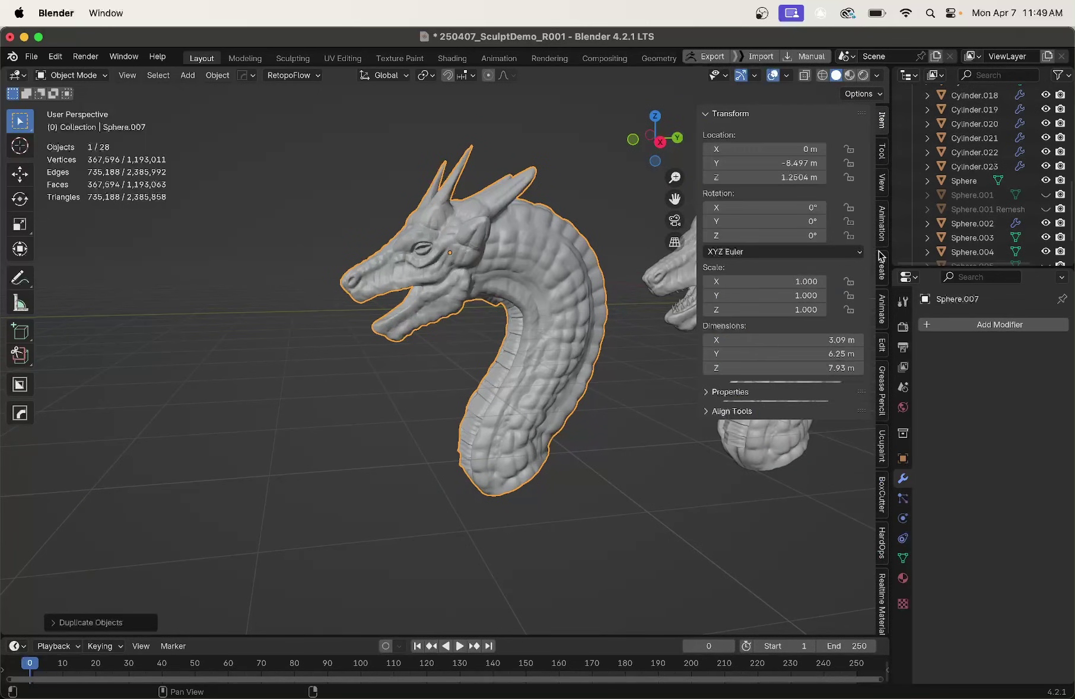
pyautogui.scroll(-3, 883, 508)
pyautogui.scroll(-12, 883, 508)
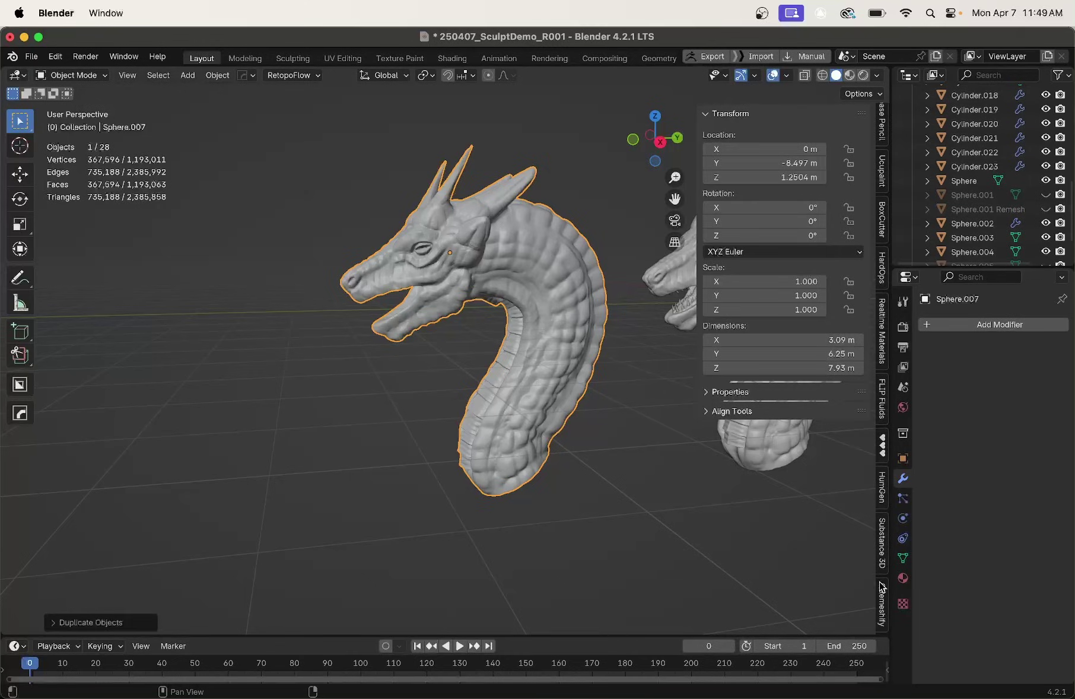
pyautogui.click(883, 593)
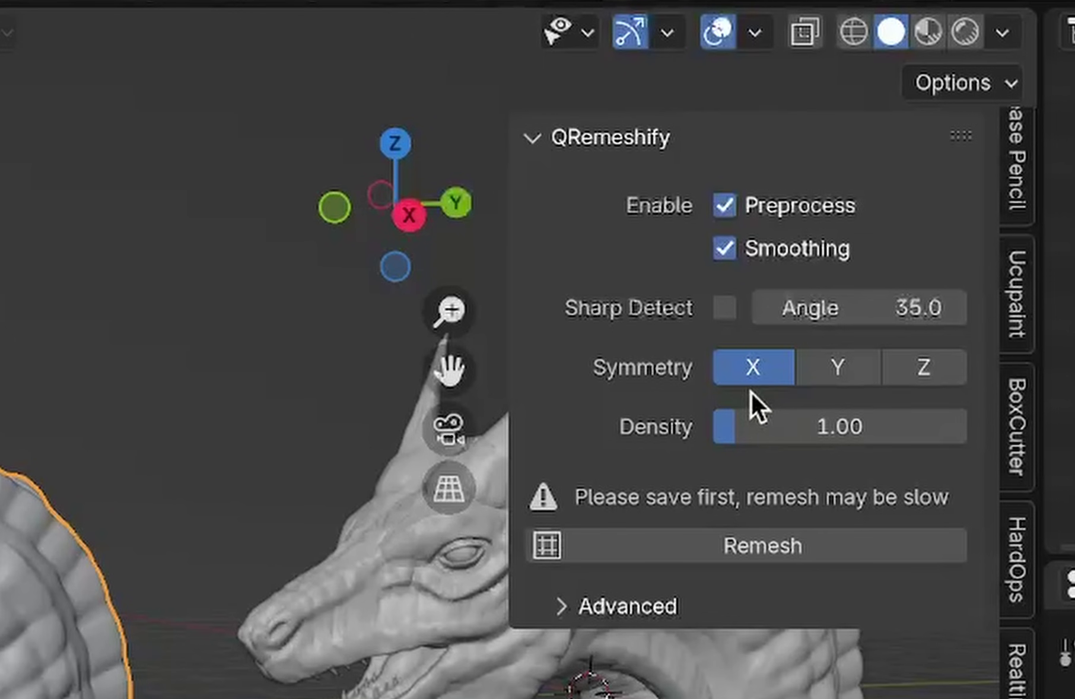
pyautogui.click(757, 537)
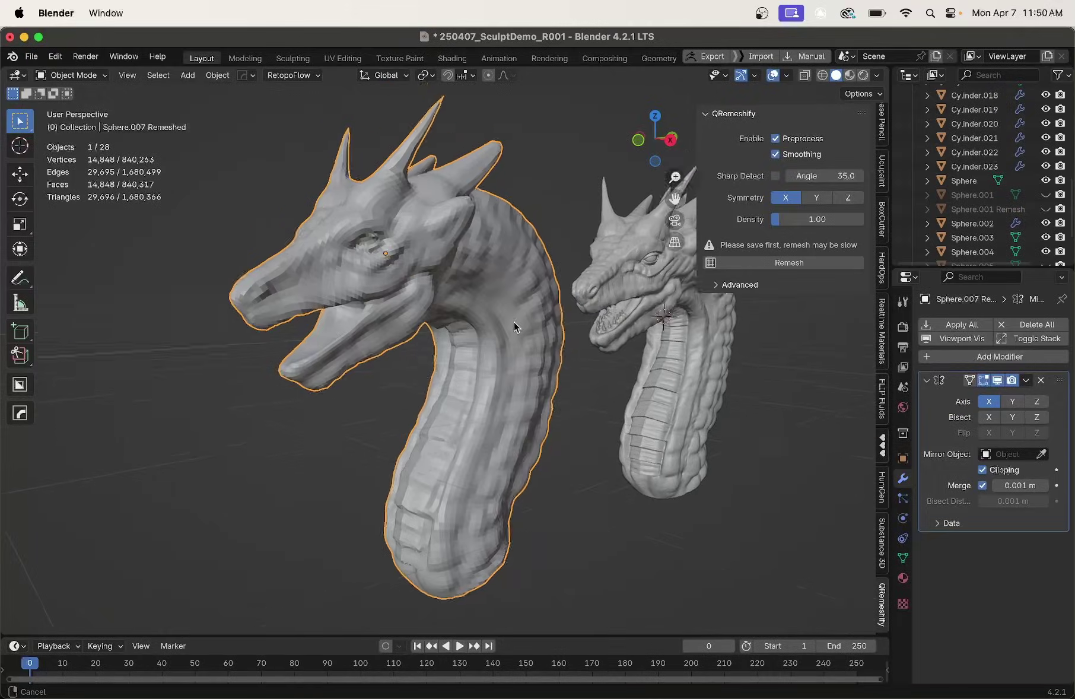
pyautogui.moveTo(492, 298); pyautogui.dragTo(402, 291, button='middle')
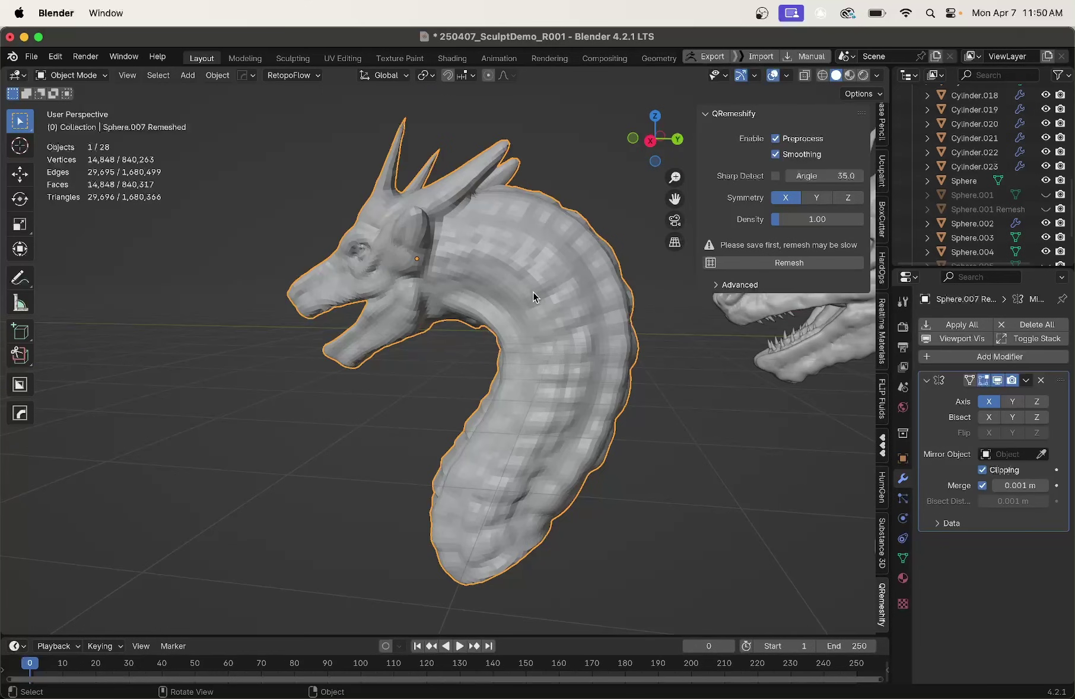
pyautogui.press('Tab')
pyautogui.moveTo(519, 296); pyautogui.dragTo(547, 295, button='middle')
pyautogui.click(304, 195)
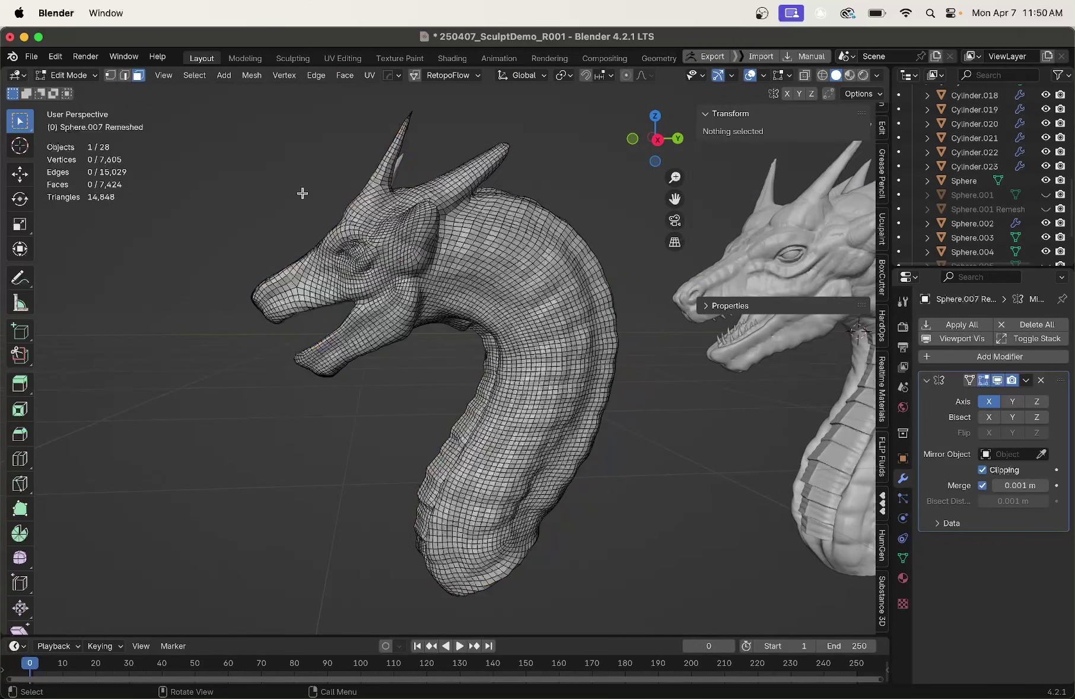
pyautogui.scroll(5, 304, 195)
pyautogui.keyDown('shift'); pyautogui.moveTo(304, 195); pyautogui.dragTo(462, 264, button='middle'); pyautogui.keyUp('shift')
pyautogui.scroll(3, 457, 196)
pyautogui.keyDown('shift'); pyautogui.moveTo(454, 160); pyautogui.dragTo(448, 266, button='middle'); pyautogui.keyUp('shift')
pyautogui.moveTo(448, 266); pyautogui.dragTo(464, 286, button='middle')
pyautogui.scroll(-4, 455, 316)
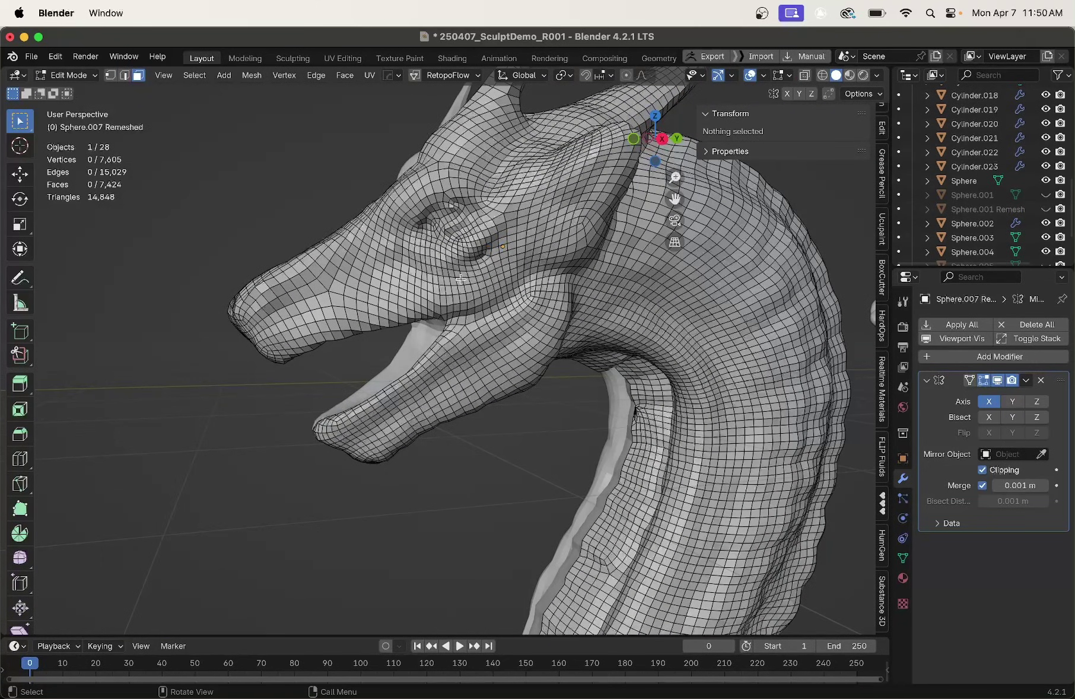
pyautogui.scroll(-5, 498, 259)
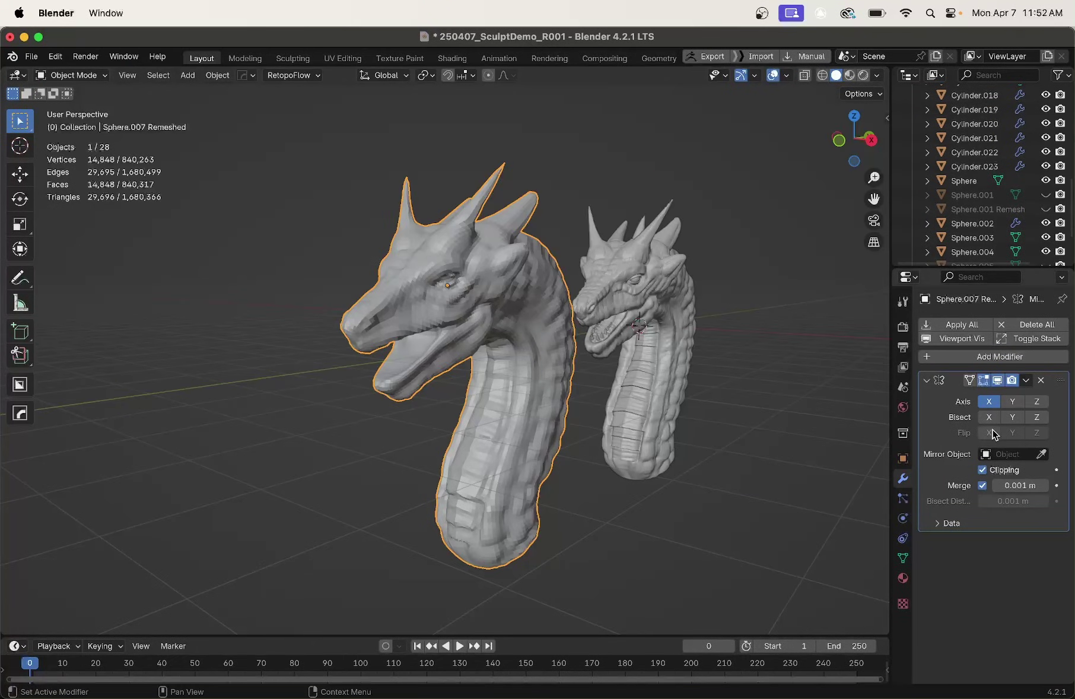
# Apply the Mirror modifier, then add a Multiresolution modifier and subdivide the dragon
pyautogui.hotkey('ctrl', 'a')
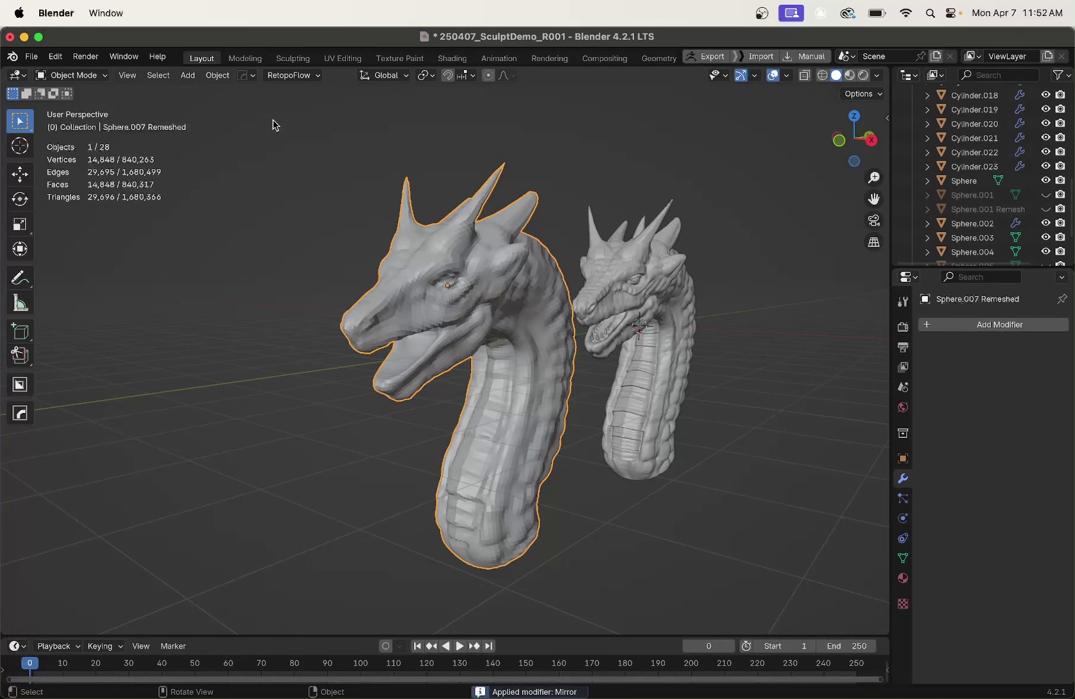
pyautogui.click(991, 330)
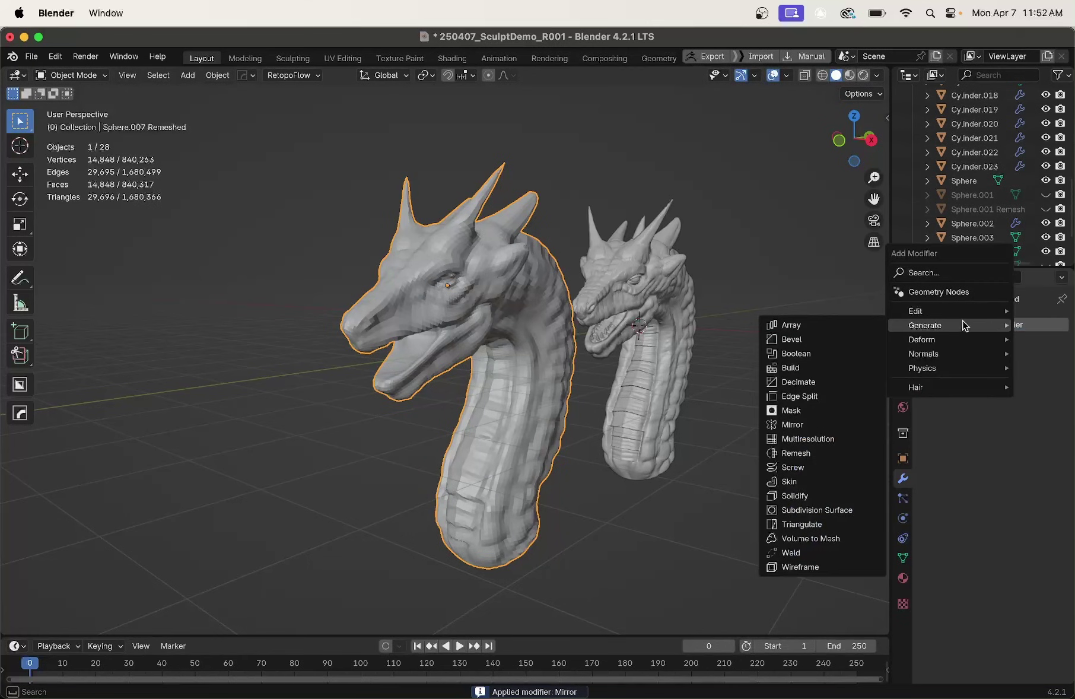
pyautogui.click(822, 440)
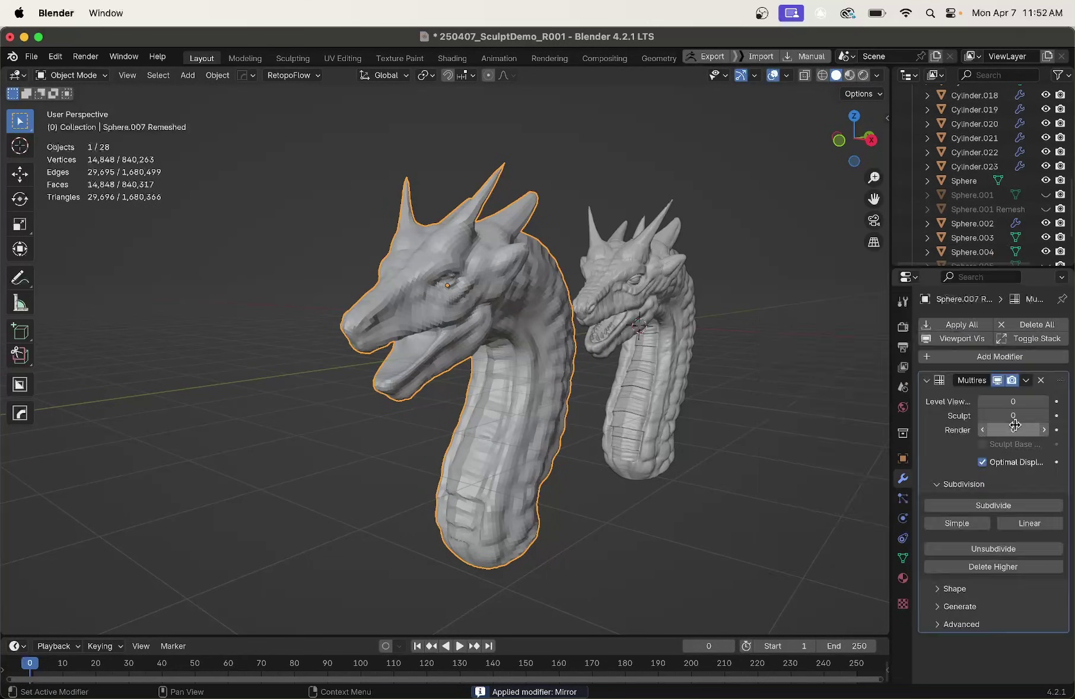
pyautogui.click(1004, 509)
pyautogui.click(1004, 509)
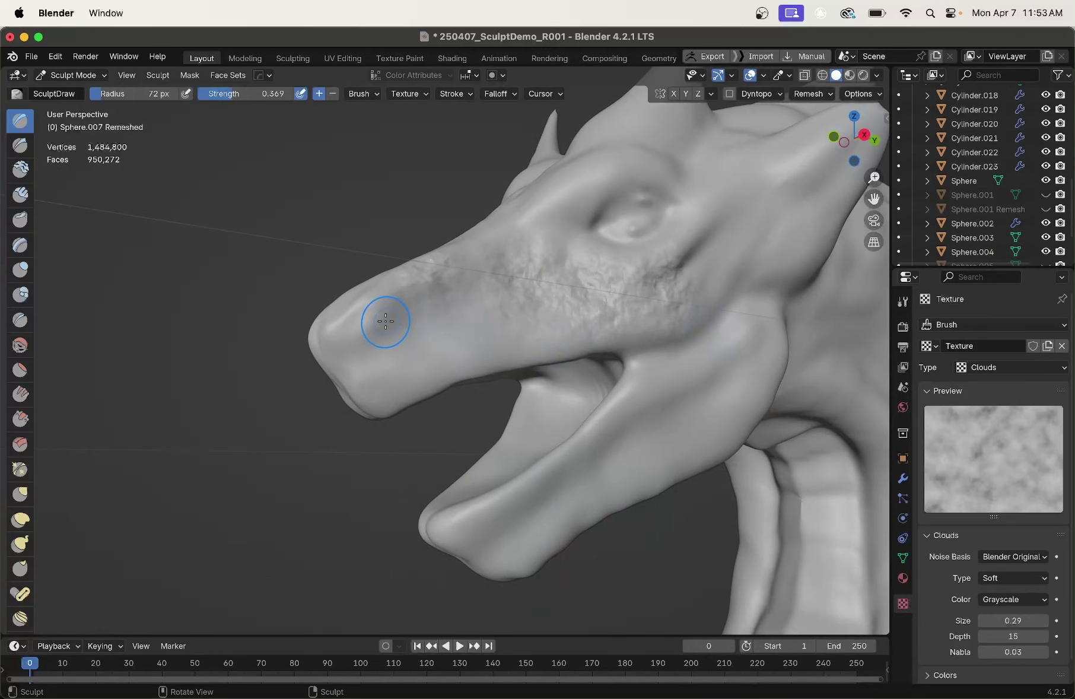
# Sculpt rough texture strokes along the dragon's snout from front and side angles
pyautogui.moveTo(384, 319)
pyautogui.mouseDown()
pyautogui.moveTo(434, 354)
pyautogui.moveTo(515, 375)
pyautogui.moveTo(482, 372)
pyautogui.mouseUp()
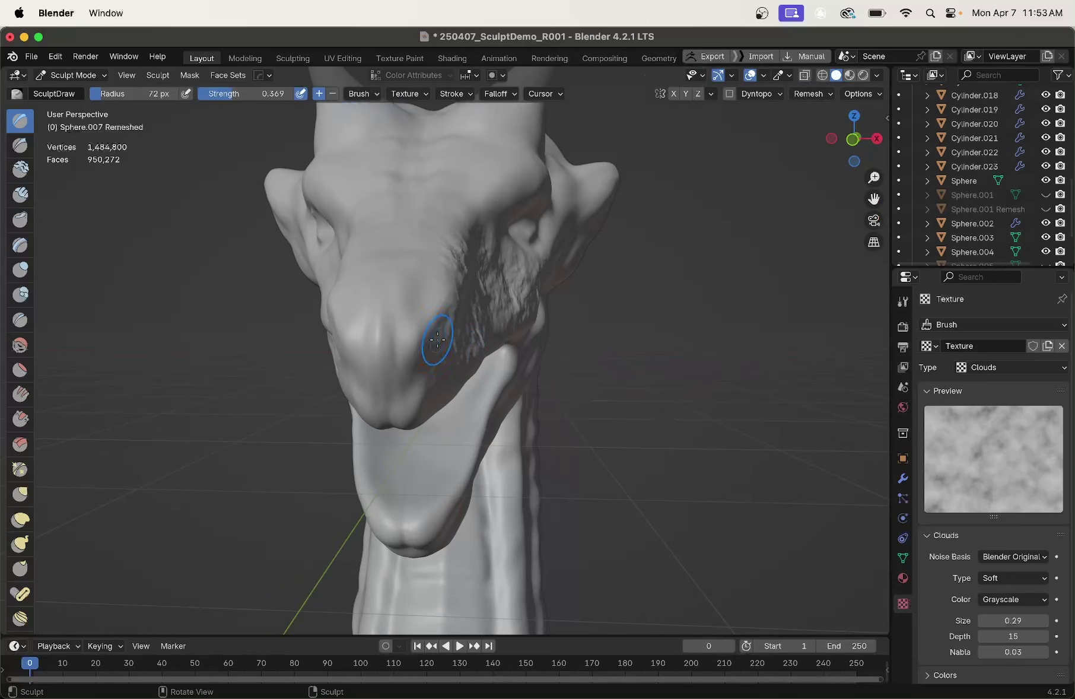
pyautogui.moveTo(368, 321)
pyautogui.mouseDown()
pyautogui.moveTo(386, 326)
pyautogui.moveTo(419, 297)
pyautogui.mouseUp()
pyautogui.moveTo(422, 299); pyautogui.dragTo(498, 302, button='middle')
pyautogui.keyDown('ctrl'); pyautogui.moveTo(499, 302); pyautogui.dragTo(369, 261, button='middle'); pyautogui.keyUp('ctrl')
pyautogui.moveTo(368, 262); pyautogui.dragTo(432, 307)
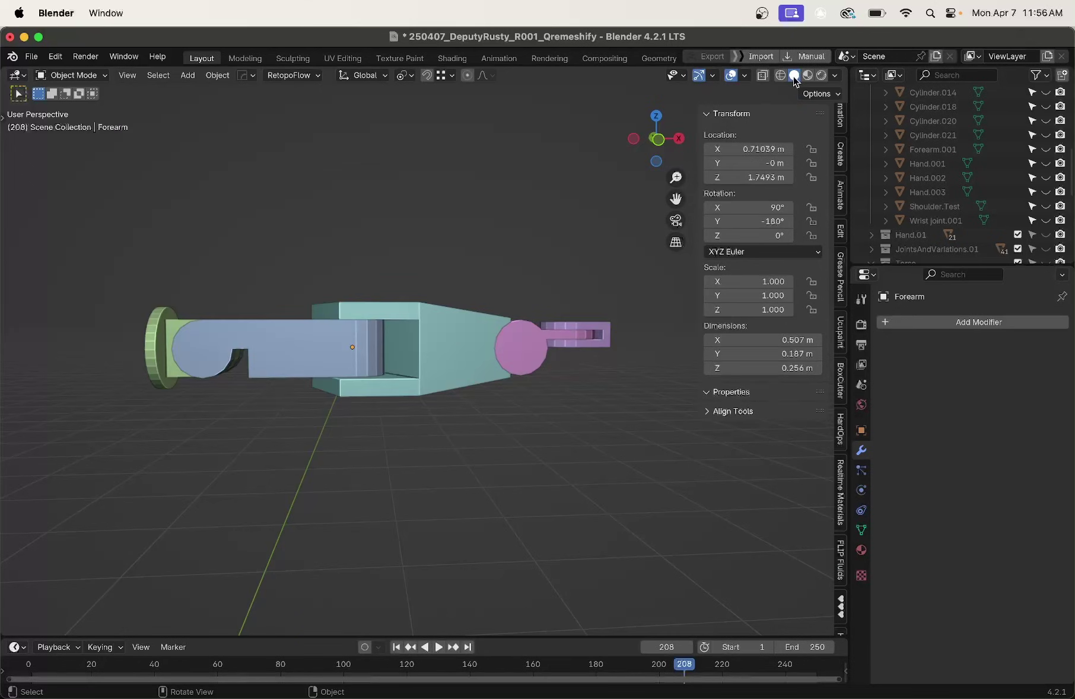
# View the robot arm in wireframe and X-ray to inspect the forearm and wrist joint
pyautogui.click(781, 75)
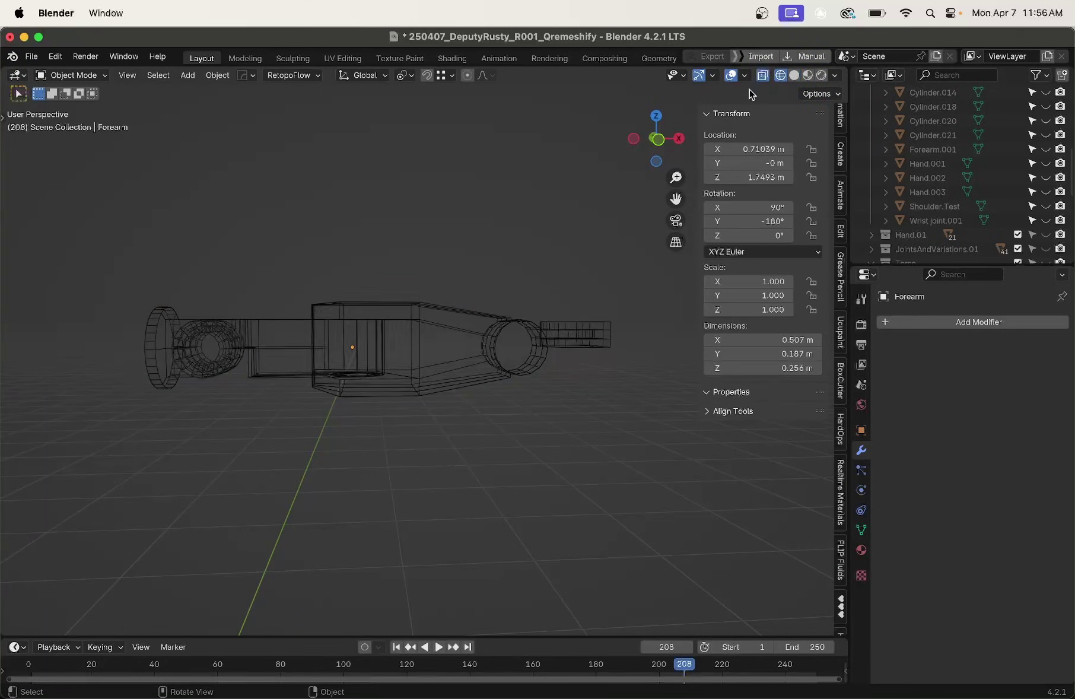
pyautogui.moveTo(562, 278); pyautogui.dragTo(401, 377, button='middle')
pyautogui.scroll(5, 566, 258)
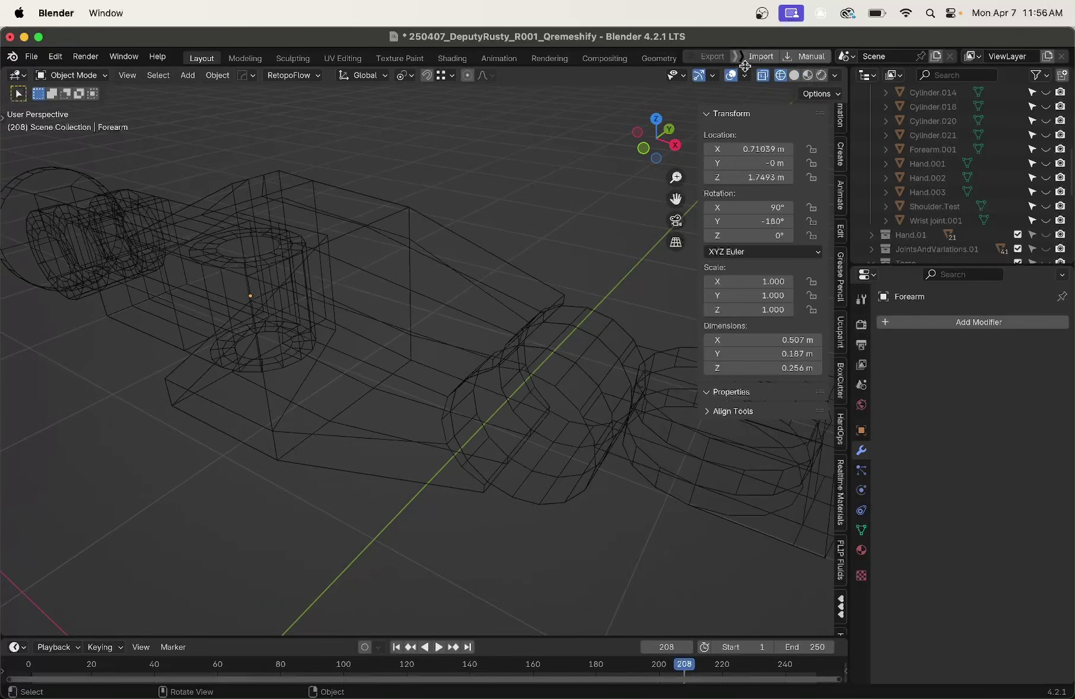
pyautogui.click(765, 77)
pyautogui.moveTo(626, 241); pyautogui.dragTo(376, 310, button='middle')
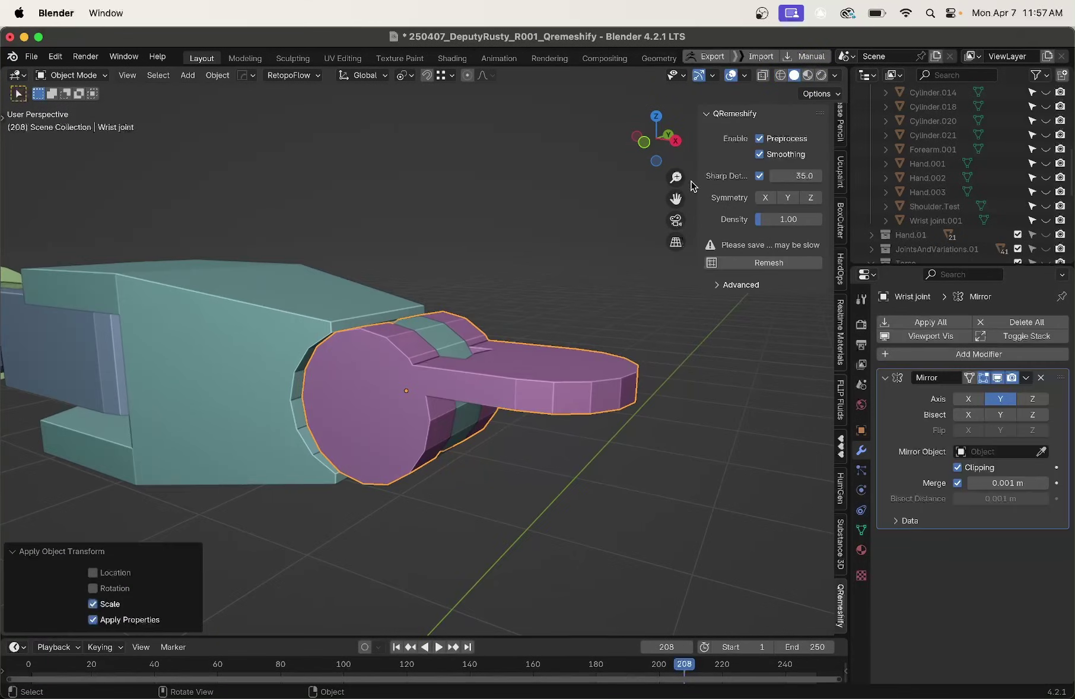
# Widen the QRemeshify sidebar and frame the wrist joint from the front
pyautogui.moveTo(698, 176); pyautogui.dragTo(639, 178)
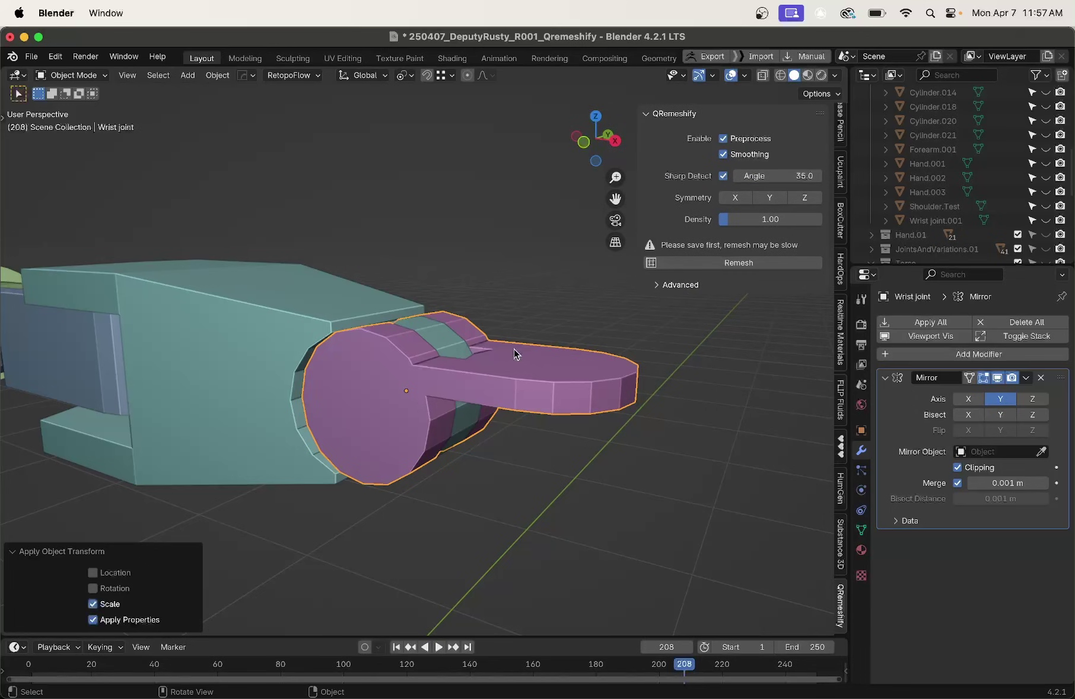
pyautogui.moveTo(508, 349)
pyautogui.mouseDown(button='middle')
pyautogui.moveTo(443, 318)
pyautogui.moveTo(452, 357)
pyautogui.moveTo(506, 329)
pyautogui.moveTo(505, 340)
pyautogui.mouseUp(button='middle')
pyautogui.scroll(4, 453, 337)
pyautogui.scroll(2, 489, 351)
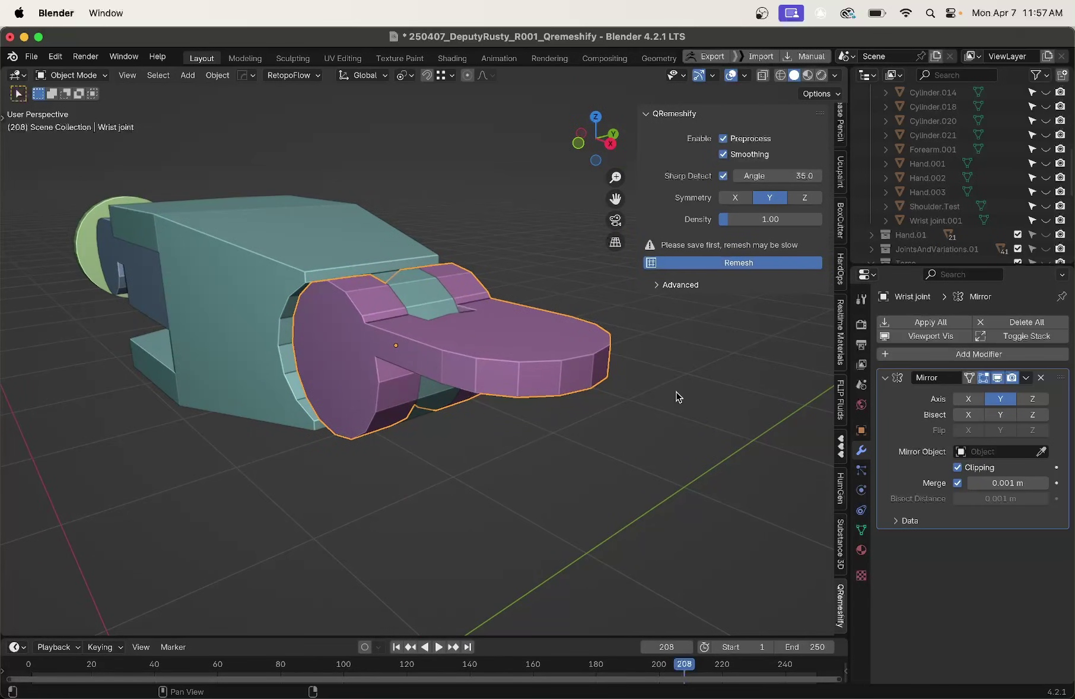
# Inspect the dense quad grid of 'Wrist joint Remeshed' in Edit Mode
pyautogui.press('Tab')
pyautogui.moveTo(506, 339); pyautogui.dragTo(393, 348, button='middle')
pyautogui.keyDown('shift'); pyautogui.moveTo(537, 354); pyautogui.dragTo(394, 307, button='middle'); pyautogui.keyUp('shift')
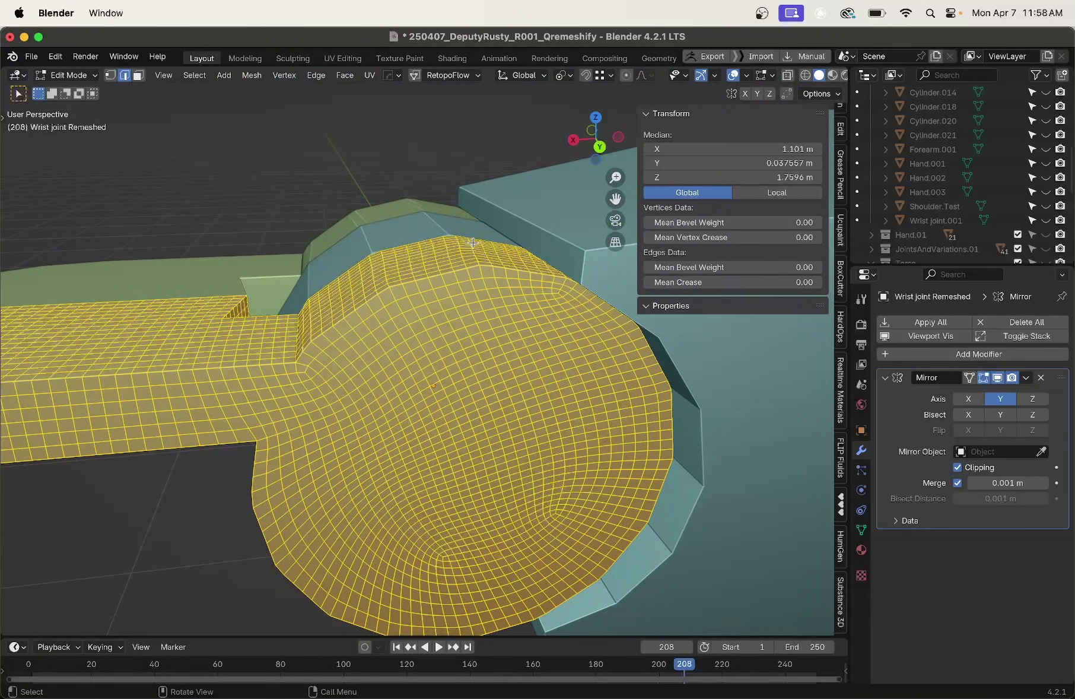
# Orbit around the remeshed wrist mesh, then return to Object Mode
pyautogui.moveTo(512, 251); pyautogui.dragTo(397, 294, button='middle')
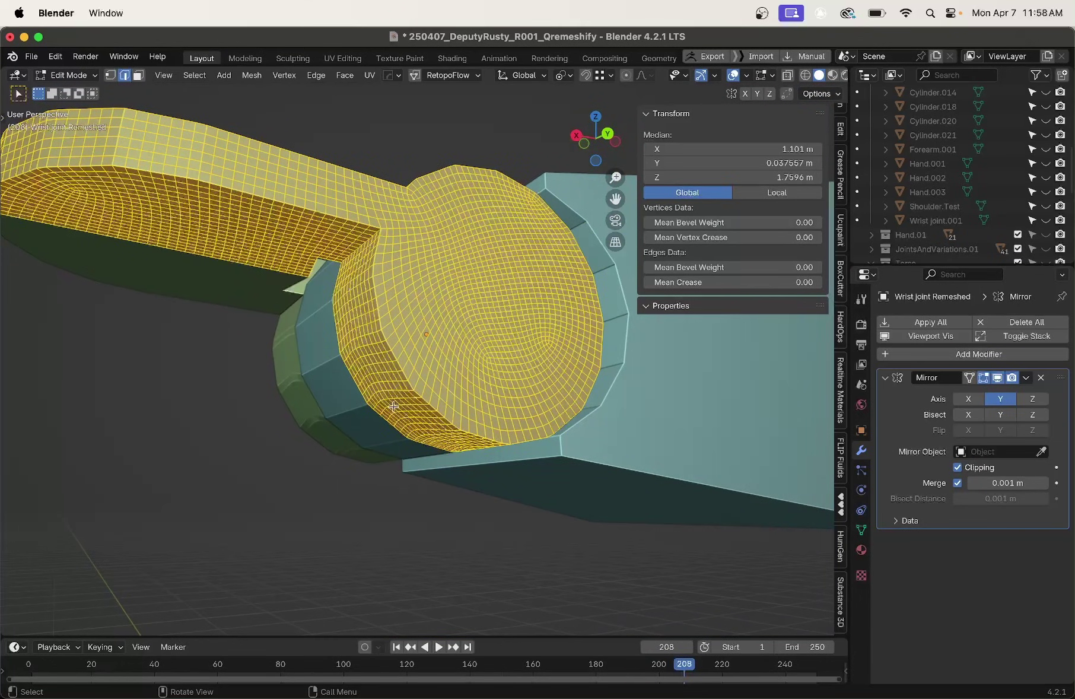
pyautogui.moveTo(376, 372); pyautogui.dragTo(136, 416, button='middle')
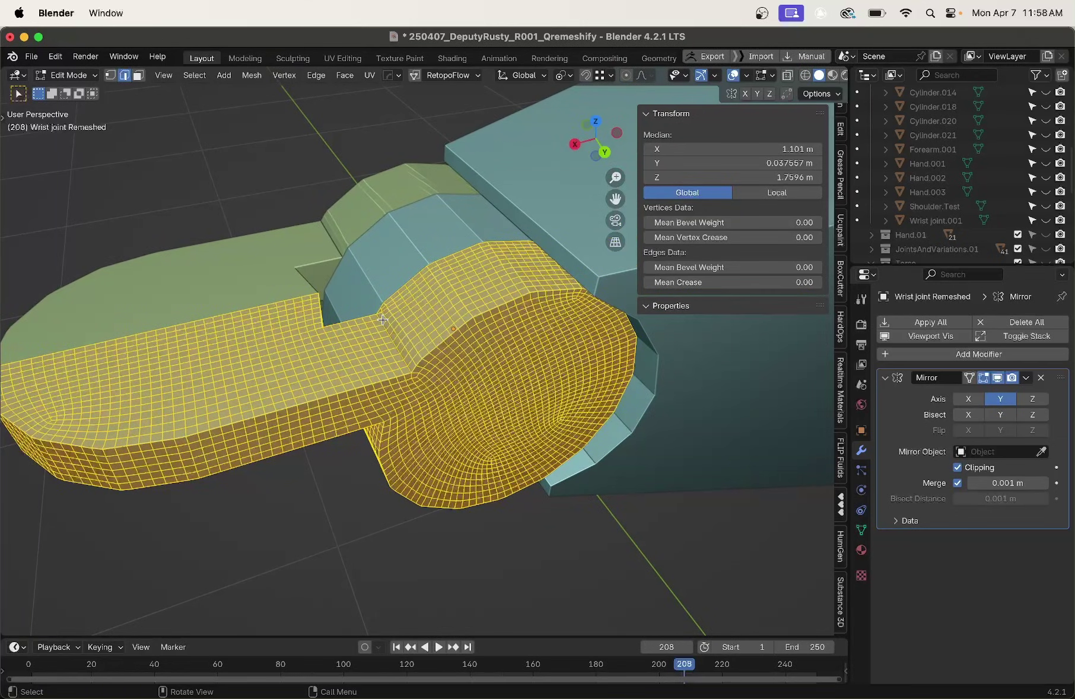
pyautogui.press('Tab')
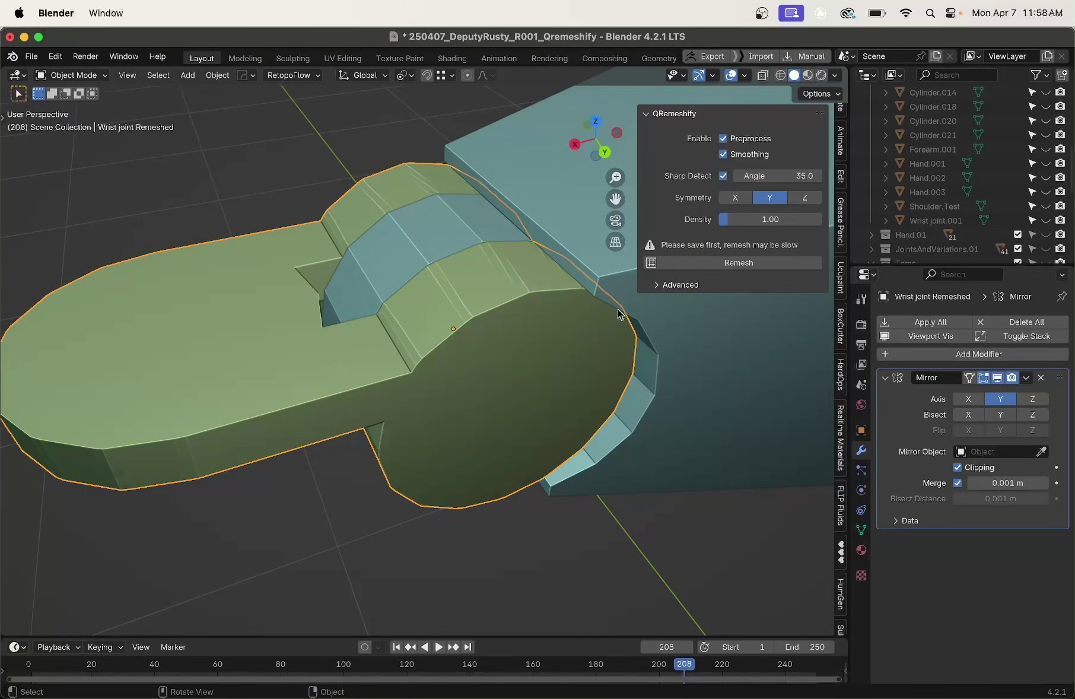
# Remesh the original Wrist joint with QRemeshify at a density of about 4.86
pyautogui.moveTo(511, 353); pyautogui.dragTo(517, 325, button='middle')
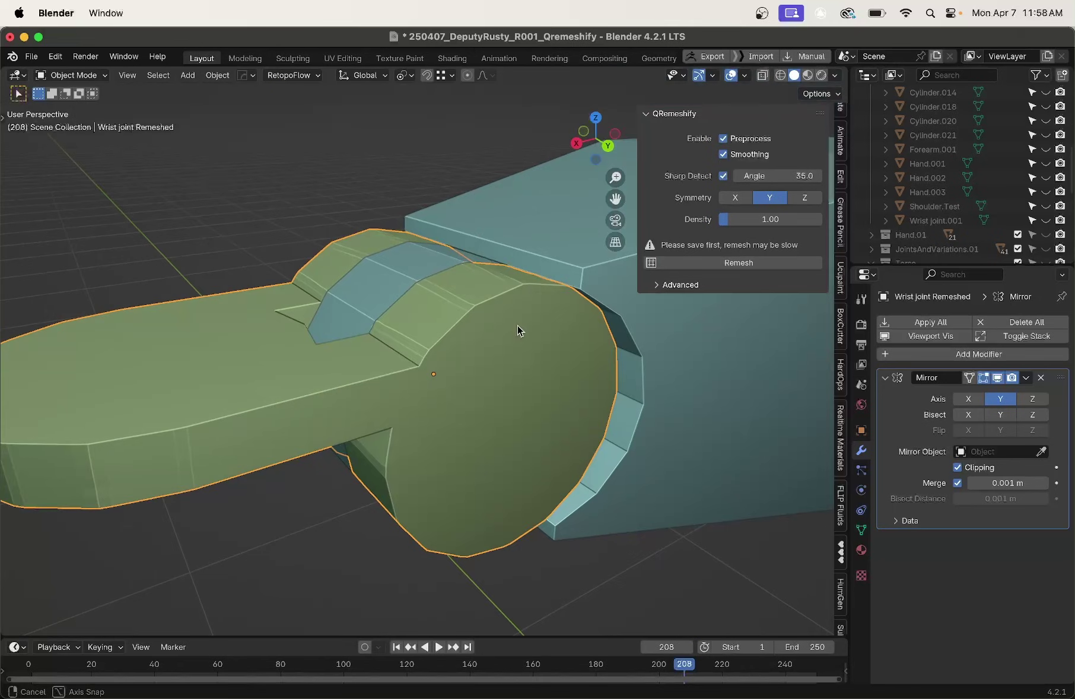
pyautogui.click(497, 365)
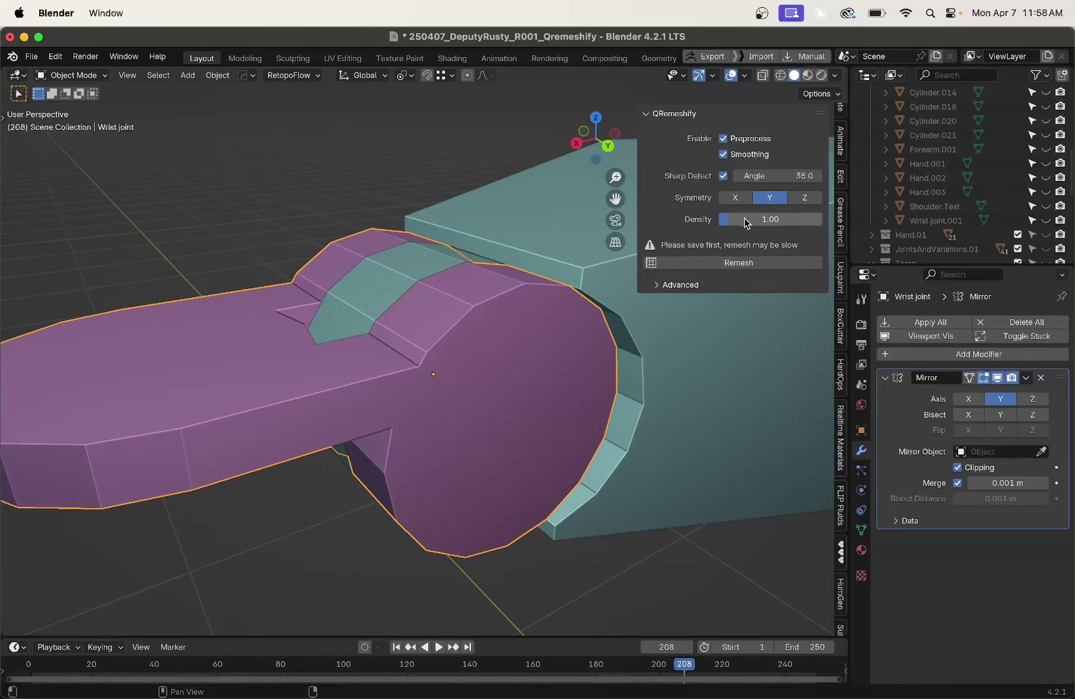
pyautogui.moveTo(749, 220)
pyautogui.mouseDown()
pyautogui.moveTo(792, 220)
pyautogui.moveTo(758, 239)
pyautogui.mouseUp()
pyautogui.click(751, 264)
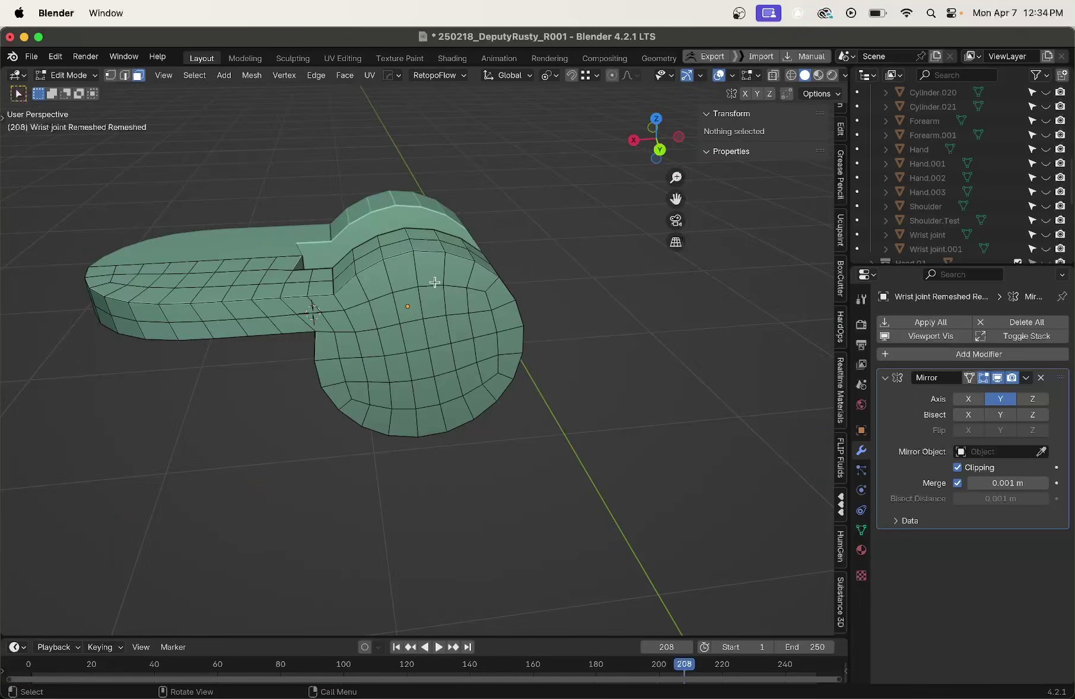
# Switch to edge select and select three edge loops along the arm
pyautogui.moveTo(432, 280); pyautogui.dragTo(486, 362, button='middle')
pyautogui.press('2')
pyautogui.keyDown('alt'); pyautogui.click(221, 328); pyautogui.keyUp('alt')
pyautogui.keyDown('alt'); pyautogui.click(277, 323); pyautogui.keyUp('alt')
pyautogui.keyDown('alt'); pyautogui.click(336, 325); pyautogui.keyUp('alt')
# Orbit and zoom to check the coarse quad topology around both cylinders of the joint
pyautogui.moveTo(285, 374); pyautogui.dragTo(461, 316, button='middle')
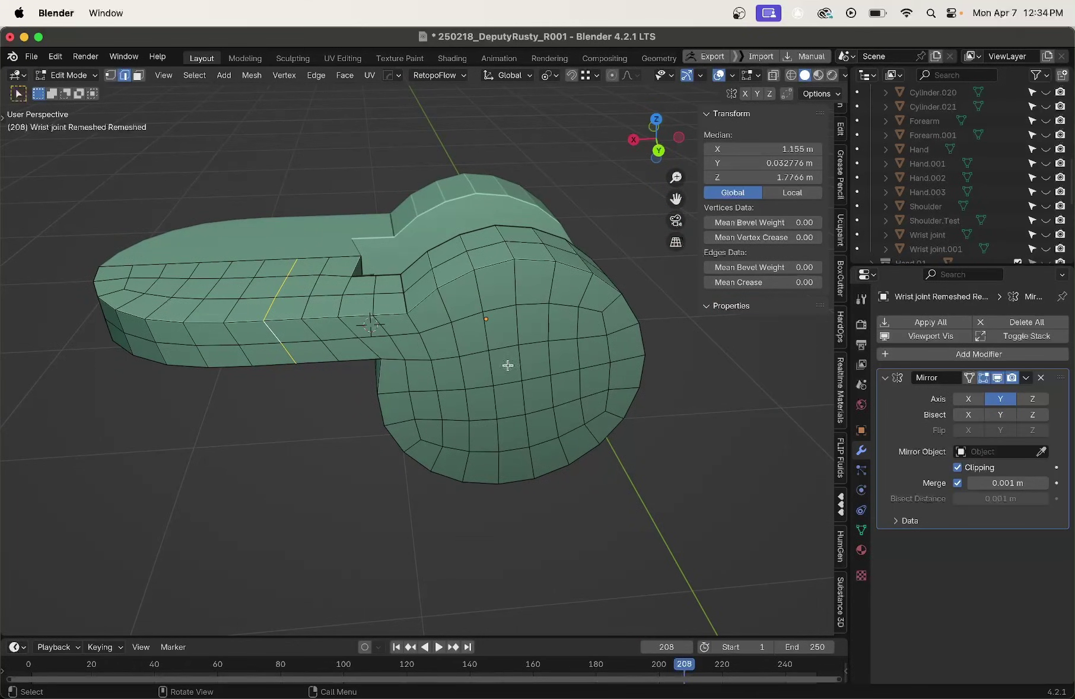
pyautogui.scroll(-3, 469, 359)
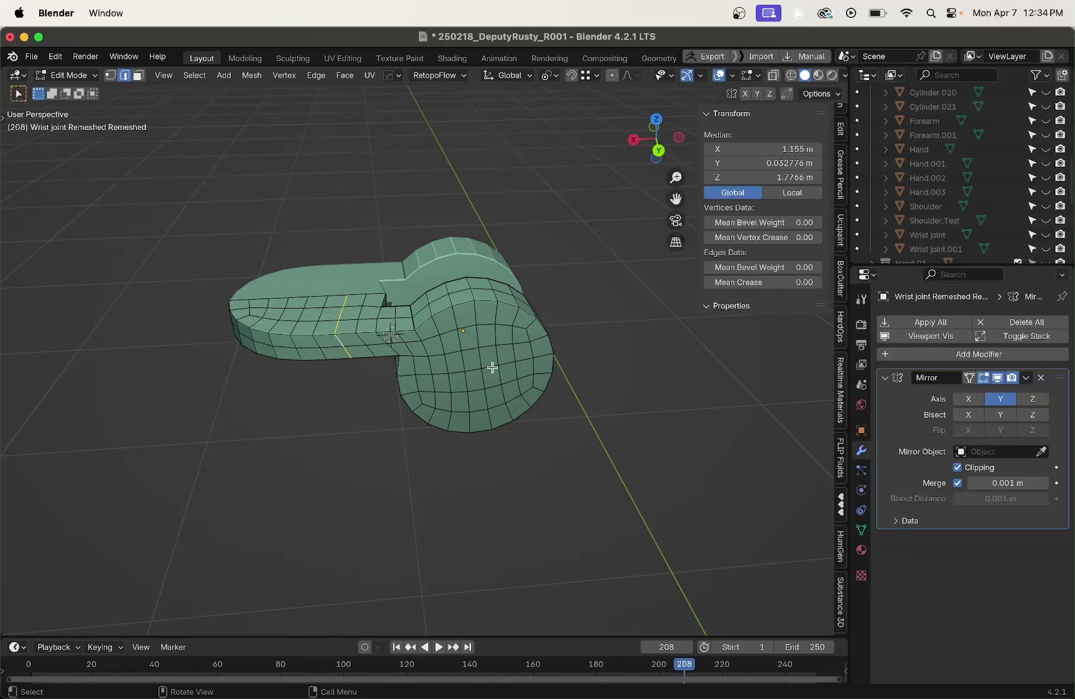
pyautogui.moveTo(492, 367); pyautogui.dragTo(321, 361, button='middle')
pyautogui.scroll(3, 484, 362)
pyautogui.scroll(-5, 528, 348)
pyautogui.scroll(3, 593, 337)
pyautogui.keyDown('shift'); pyautogui.moveTo(607, 336); pyautogui.dragTo(451, 349, button='middle'); pyautogui.keyUp('shift')
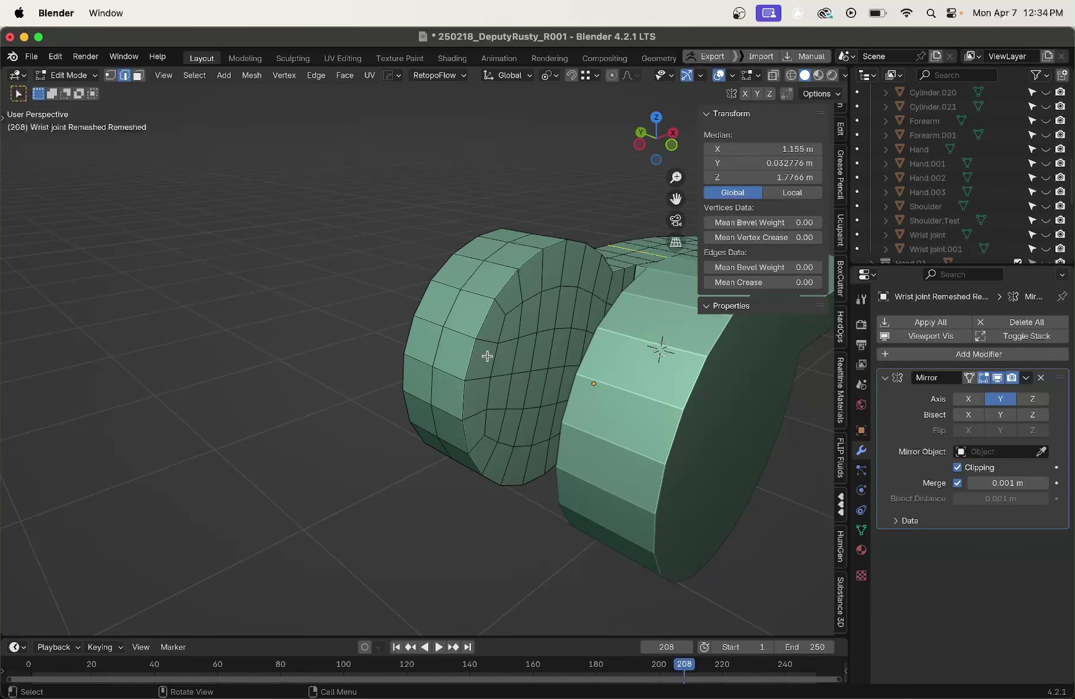